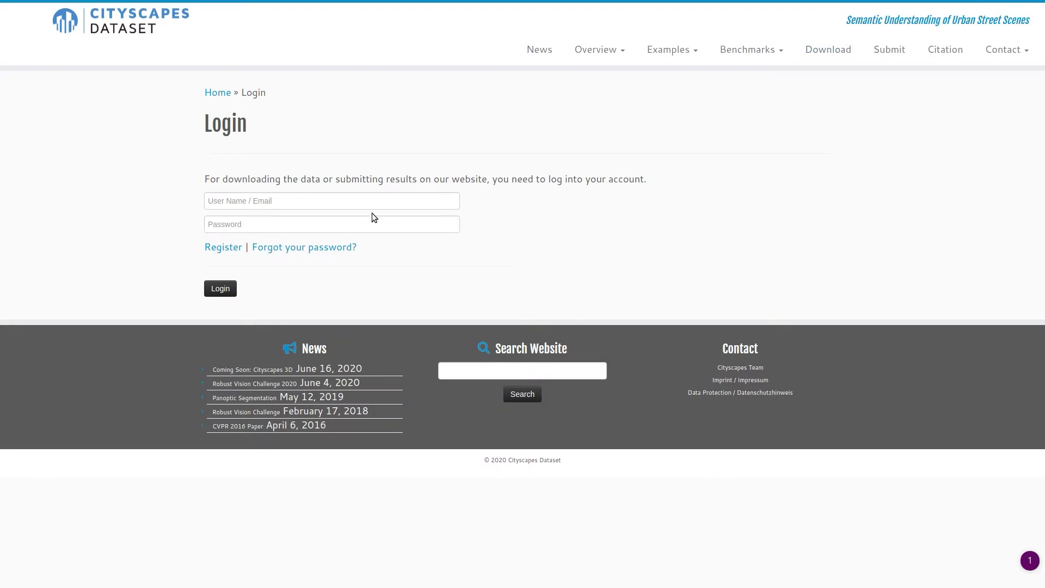
Log in to the Cityscapes Dataset website with the account's user name and password
{"action": "left_click", "coordinate": [363, 203]}
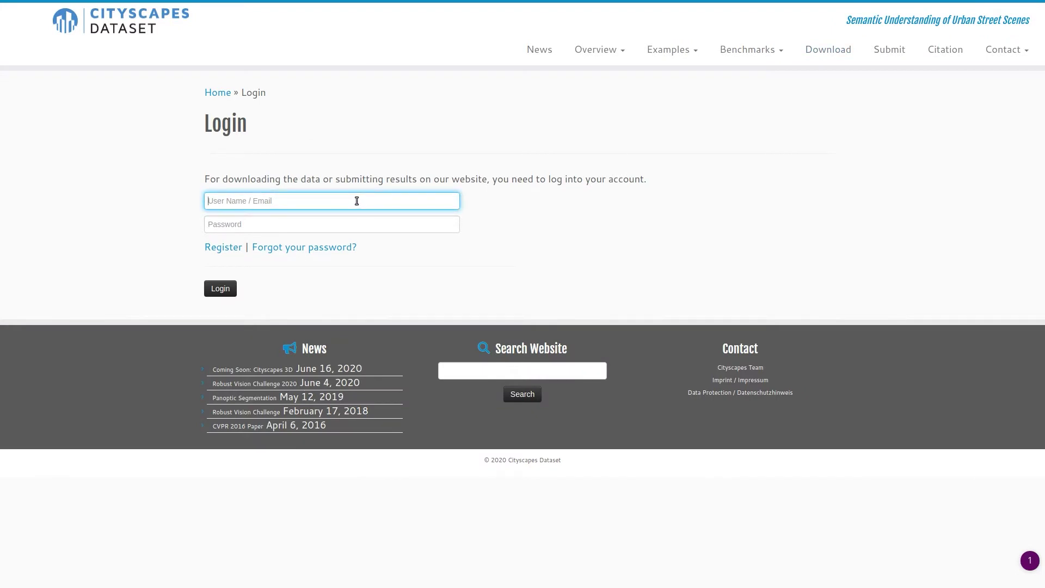
{"action": "type", "text": "login"}
{"action": "key", "text": "Tab"}
{"action": "type", "text": "*******"}
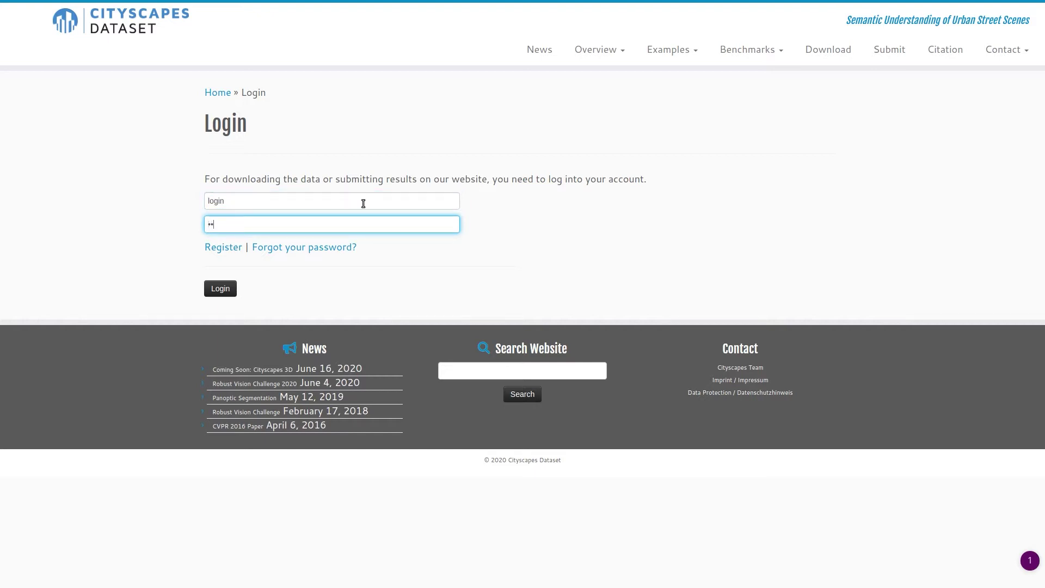
{"action": "type", "text": "*"}
{"action": "left_click", "coordinate": [221, 290]}
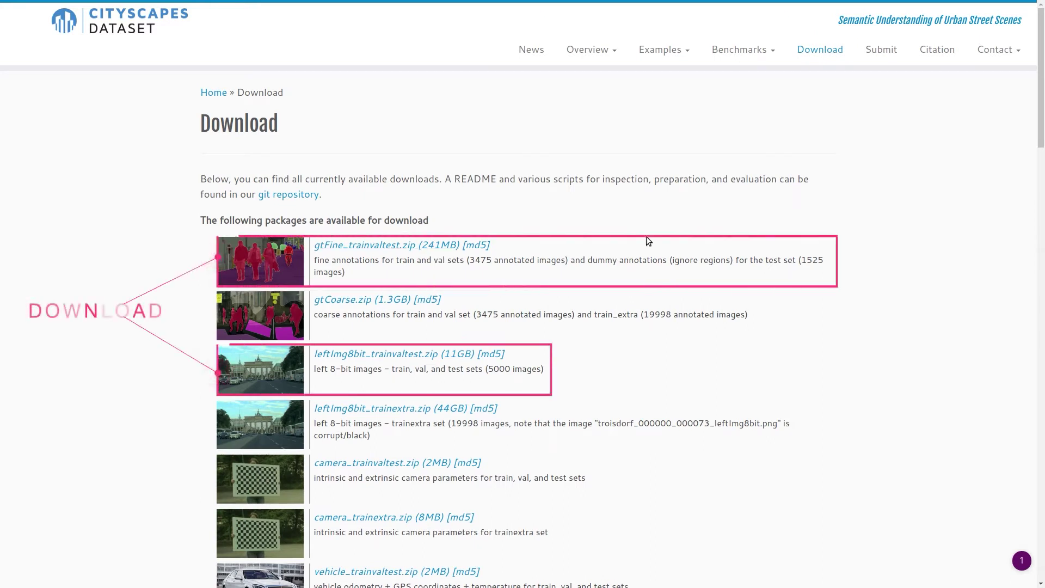
Download the gtFine_trainvaltest.zip and leftImg8bit_trainvaltest.zip packages
{"action": "left_click", "coordinate": [358, 252]}
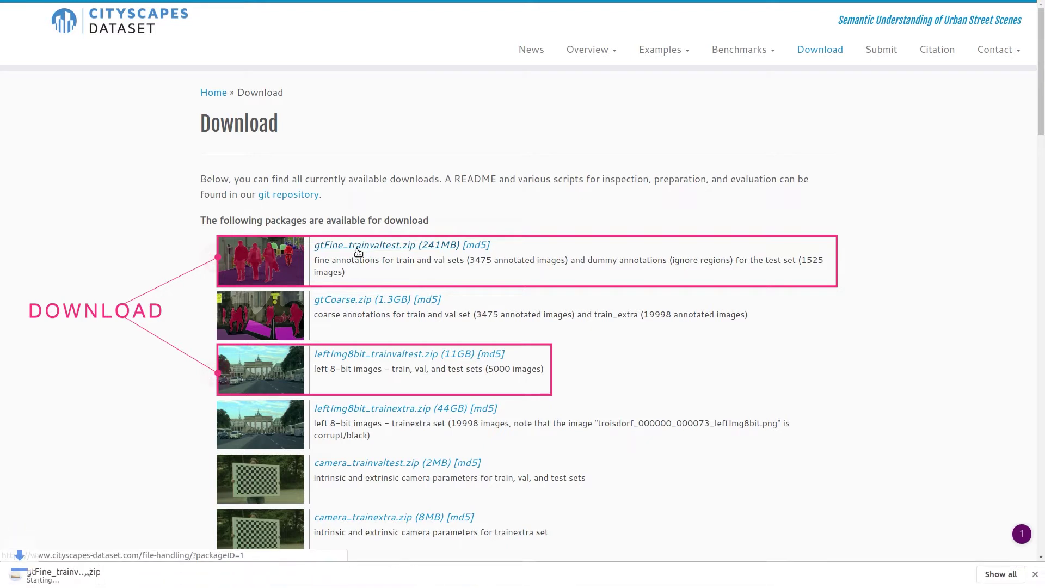
{"action": "left_click", "coordinate": [358, 354]}
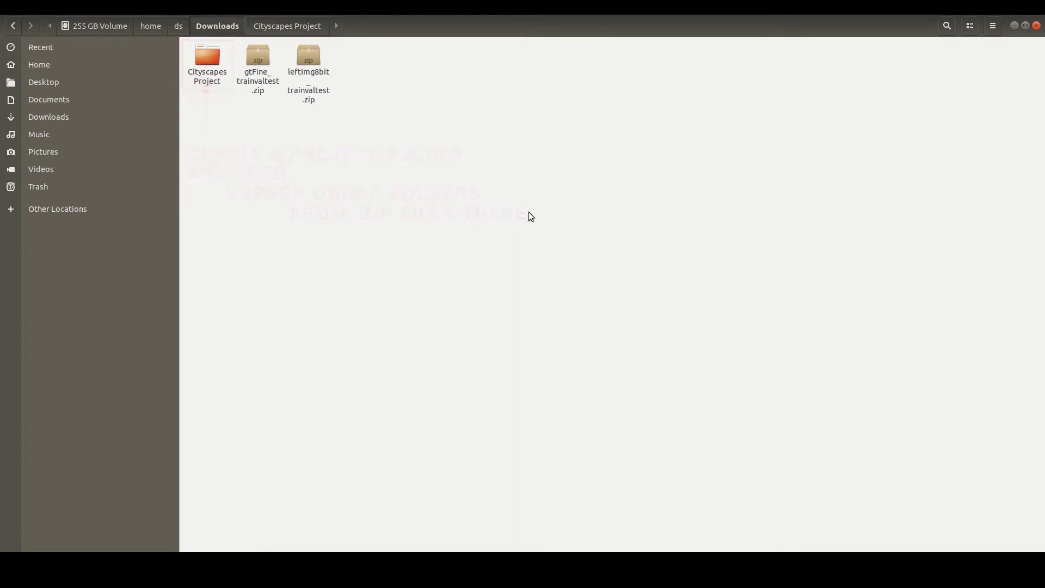
In the file manager, extract the gtFine folder from gtFine_trainvaltest.zip into the Cityscapes Project folder and close the archive
{"action": "double_click", "coordinate": [252, 81]}
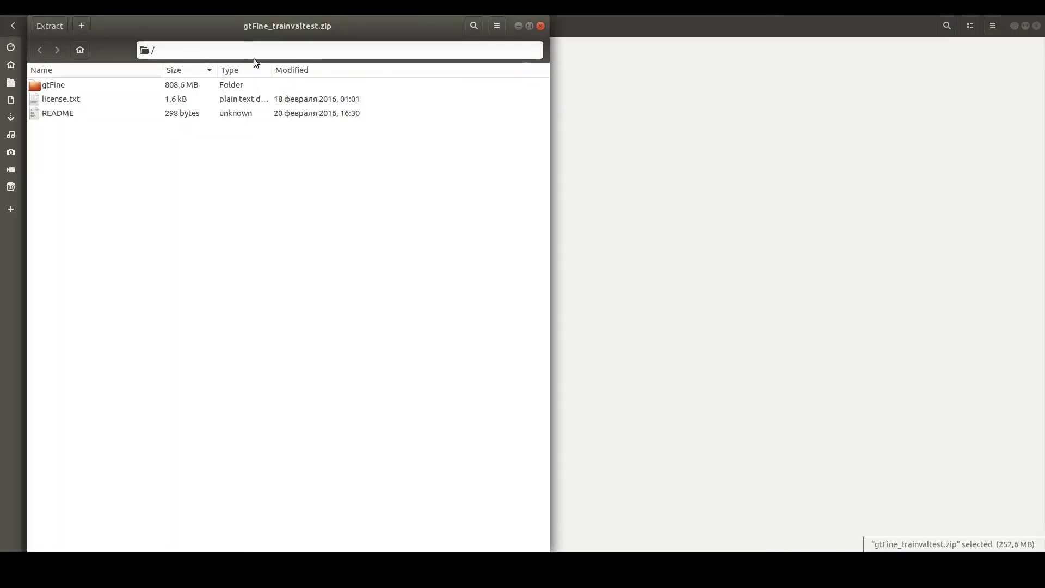
{"action": "left_click_drag", "start_coordinate": [260, 32], "coordinate": [620, 26]}
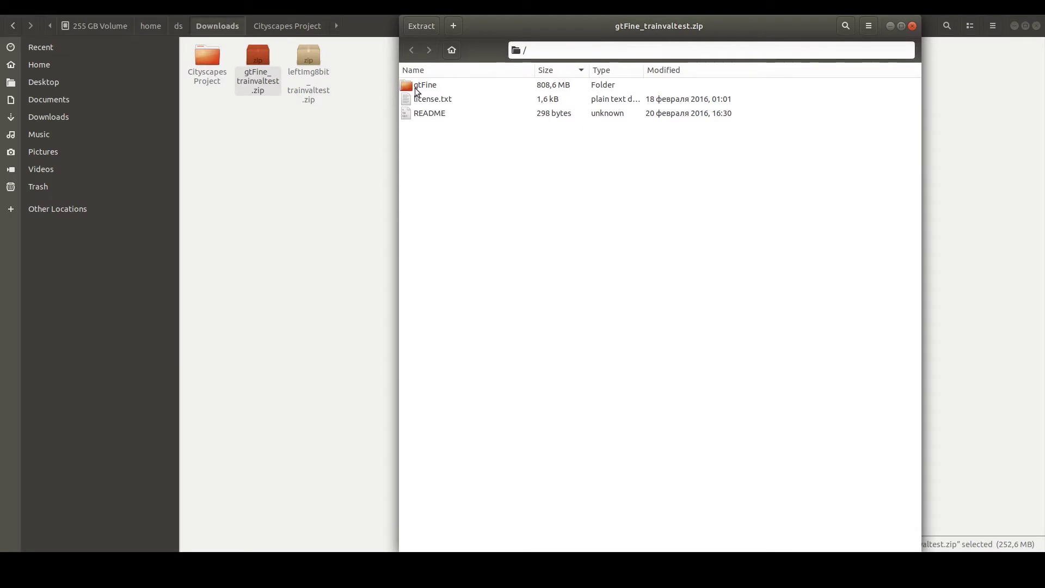
{"action": "left_click_drag", "start_coordinate": [429, 85], "coordinate": [208, 63]}
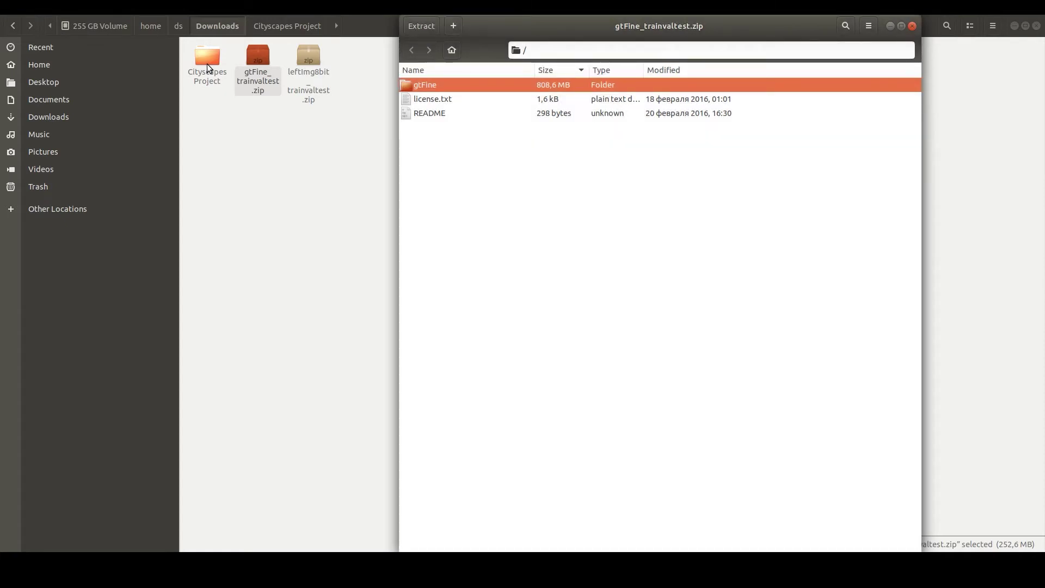
{"action": "left_click", "coordinate": [912, 26]}
Extract the leftImg8bit folder from leftImg8bit_trainvaltest.zip into the Cityscapes Project folder, close the archive and open that project folder
{"action": "double_click", "coordinate": [296, 67]}
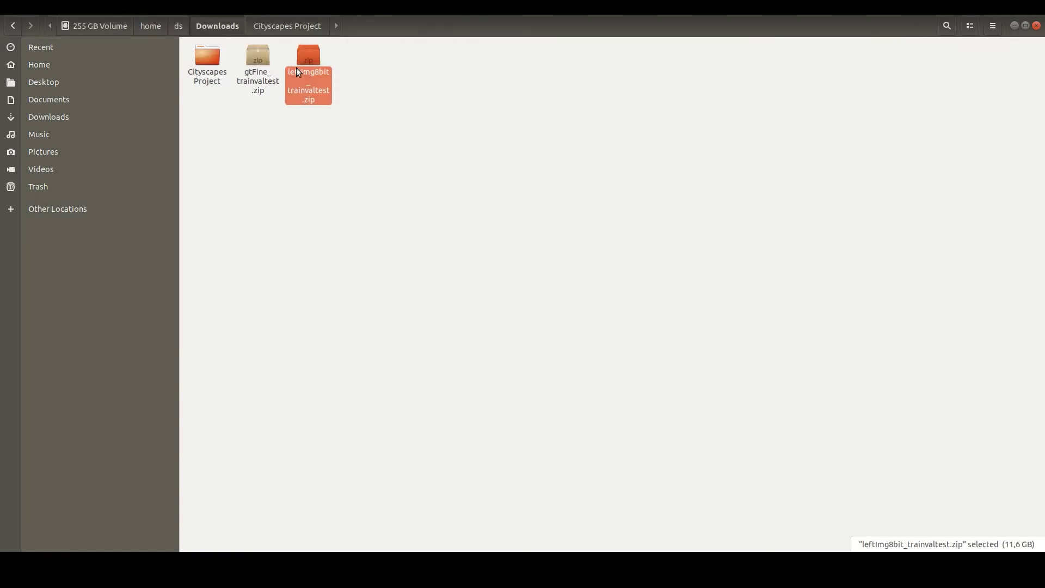
{"action": "left_click_drag", "start_coordinate": [277, 35], "coordinate": [739, 35]}
{"action": "left_click", "coordinate": [521, 82]}
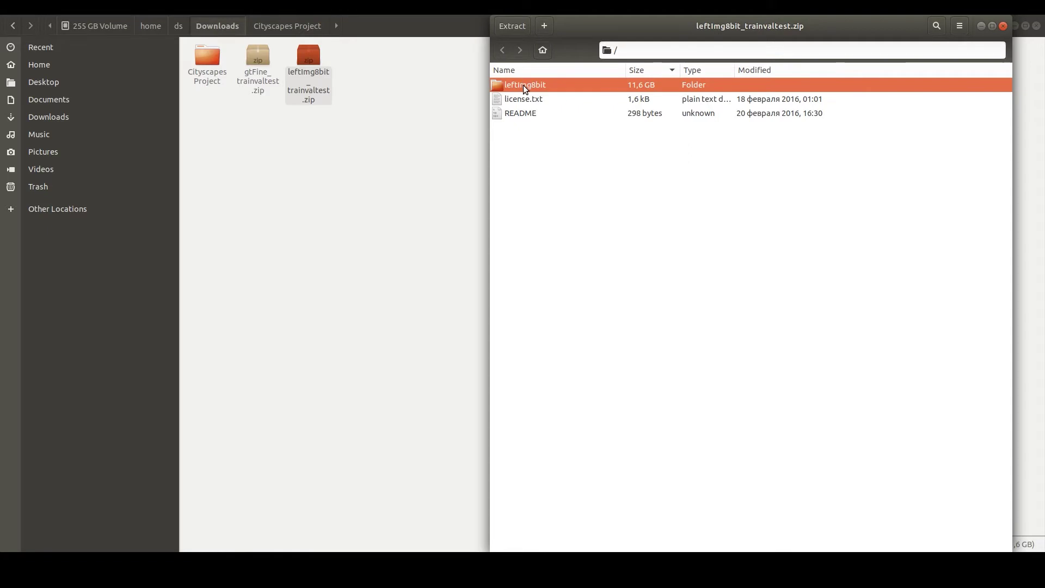
{"action": "left_click_drag", "start_coordinate": [533, 85], "coordinate": [204, 70]}
{"action": "left_click", "coordinate": [1003, 26]}
{"action": "double_click", "coordinate": [214, 74]}
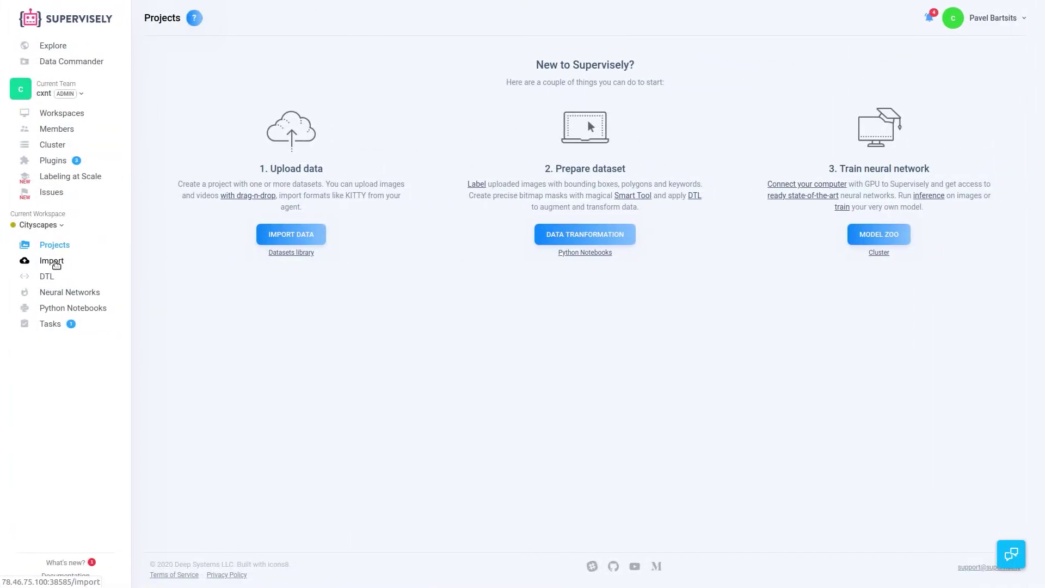
Switch to Supervisely and choose Cityscapes as the import plugin for a data import
{"action": "left_click", "coordinate": [51, 261]}
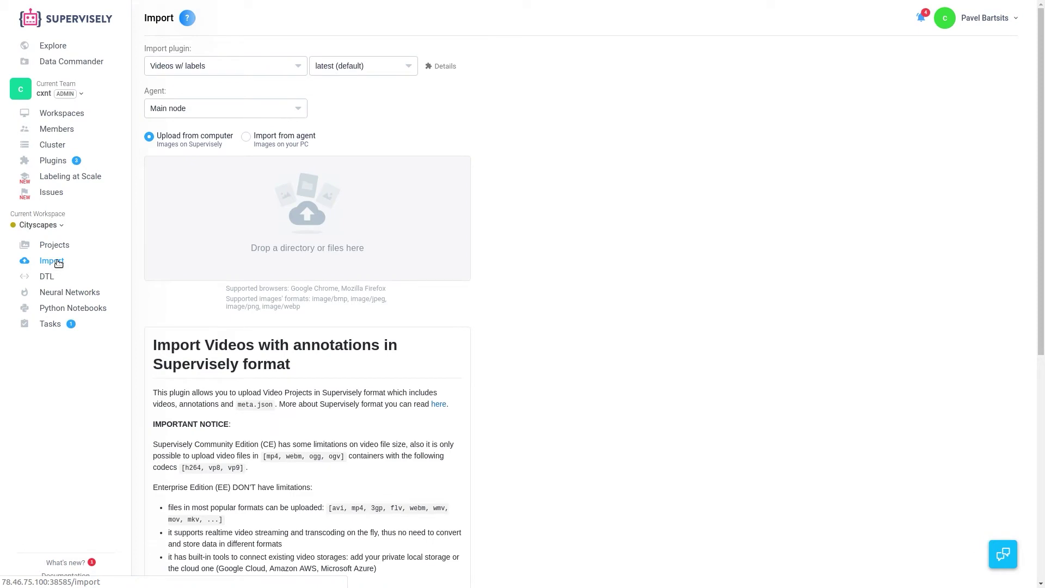
{"action": "left_click", "coordinate": [300, 69]}
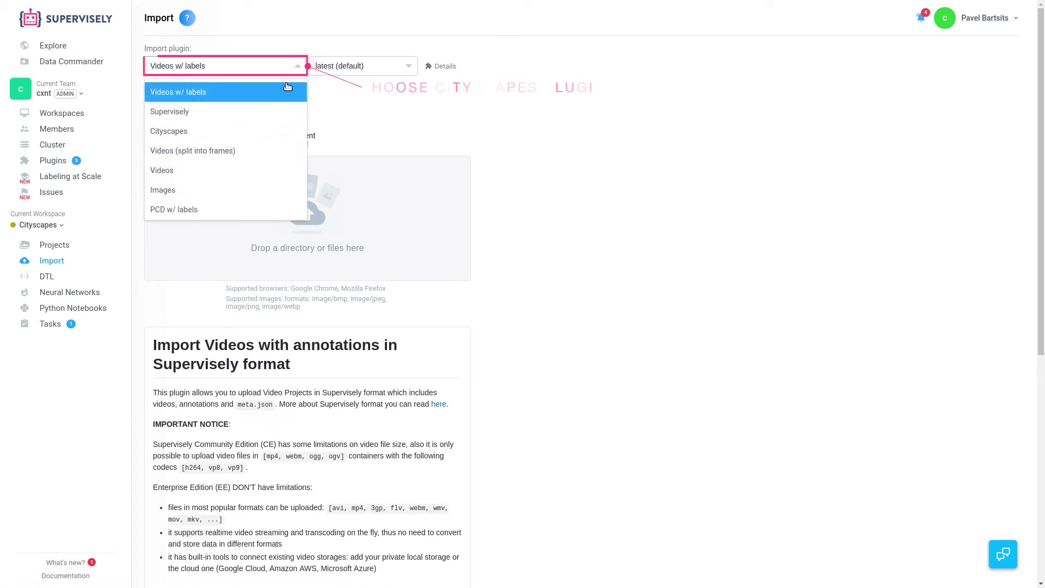
{"action": "left_click", "coordinate": [271, 131]}
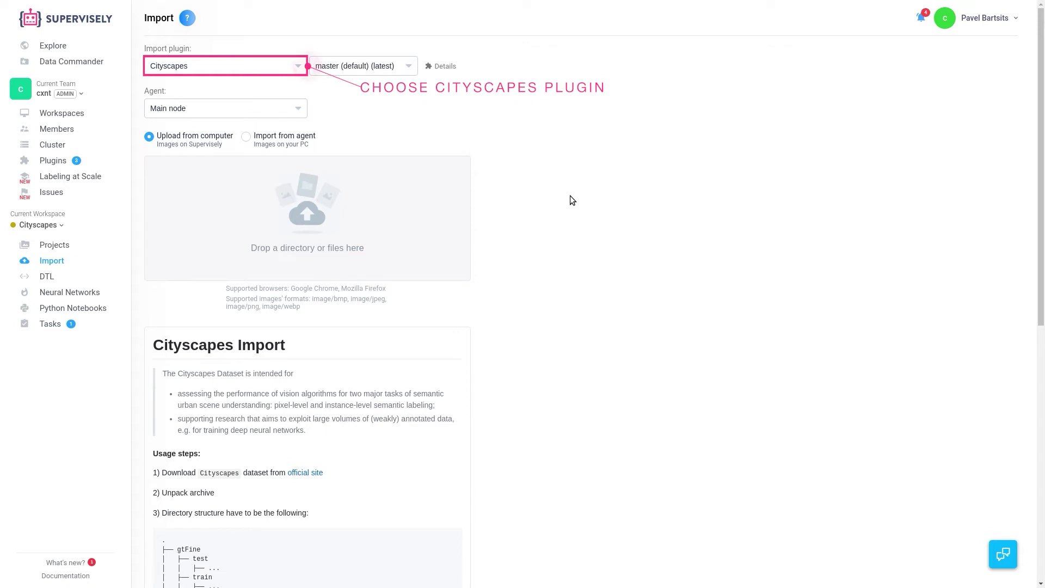
Review the Cityscapes plugin's usage instructions and upload the gtFine and leftImg8bit folders from Cityscapes Project for import
{"action": "scroll", "coordinate": [570, 195], "scroll_direction": "down", "scroll_amount": 2}
{"action": "scroll", "coordinate": [571, 196], "scroll_direction": "down", "scroll_amount": 5}
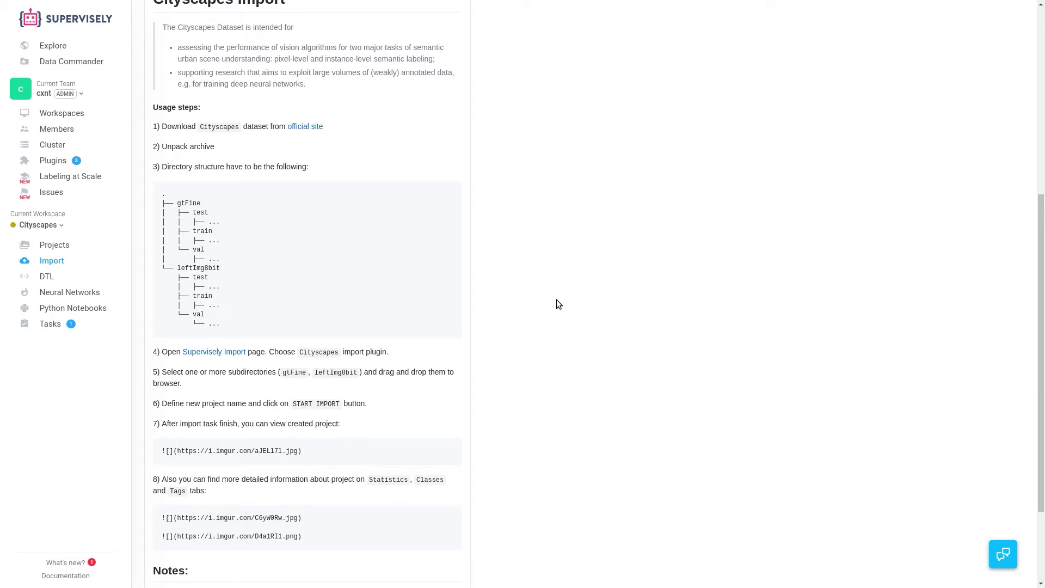
{"action": "scroll", "coordinate": [556, 301], "scroll_direction": "up", "scroll_amount": 5}
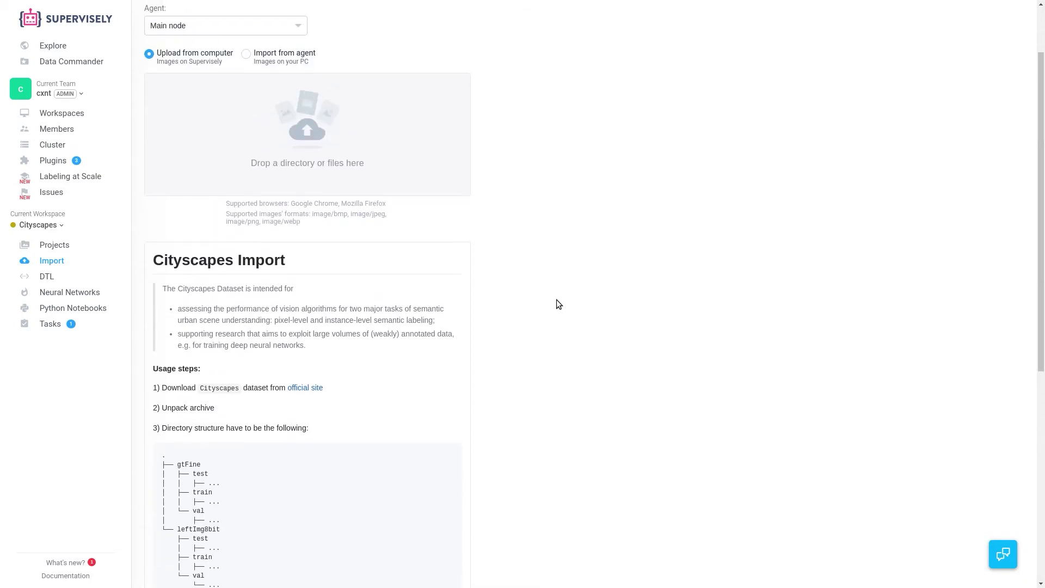
{"action": "scroll", "coordinate": [556, 303], "scroll_direction": "up", "scroll_amount": 2}
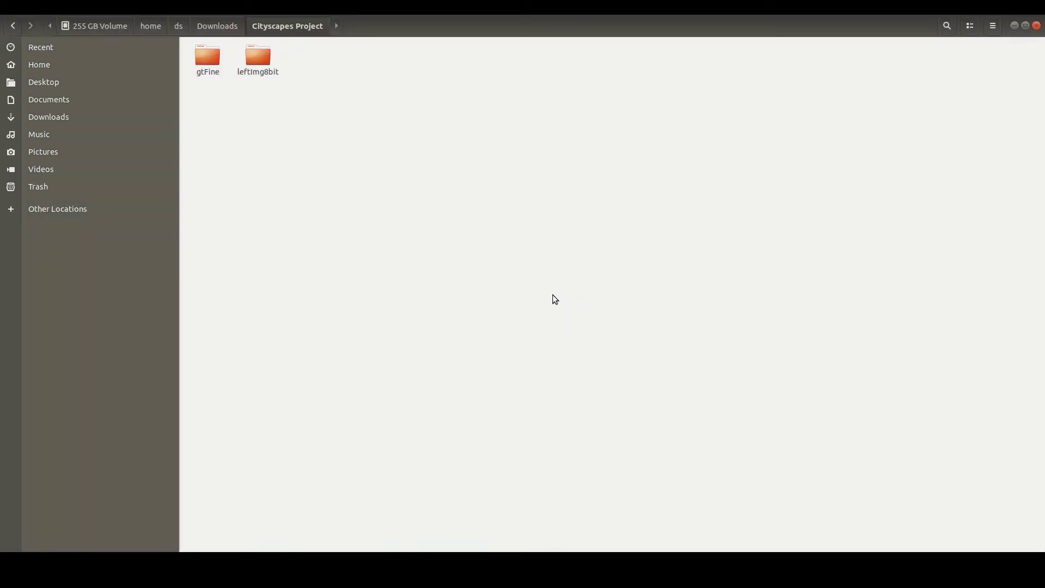
{"action": "left_click_drag", "start_coordinate": [273, 99], "coordinate": [404, 207]}
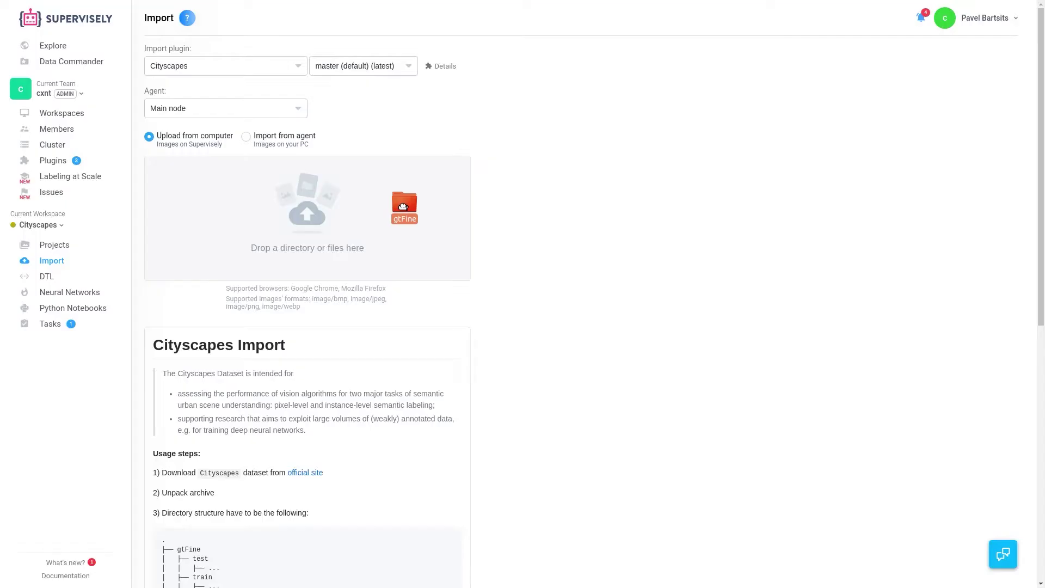
{"action": "left_click_drag", "start_coordinate": [403, 206], "coordinate": [250, 201]}
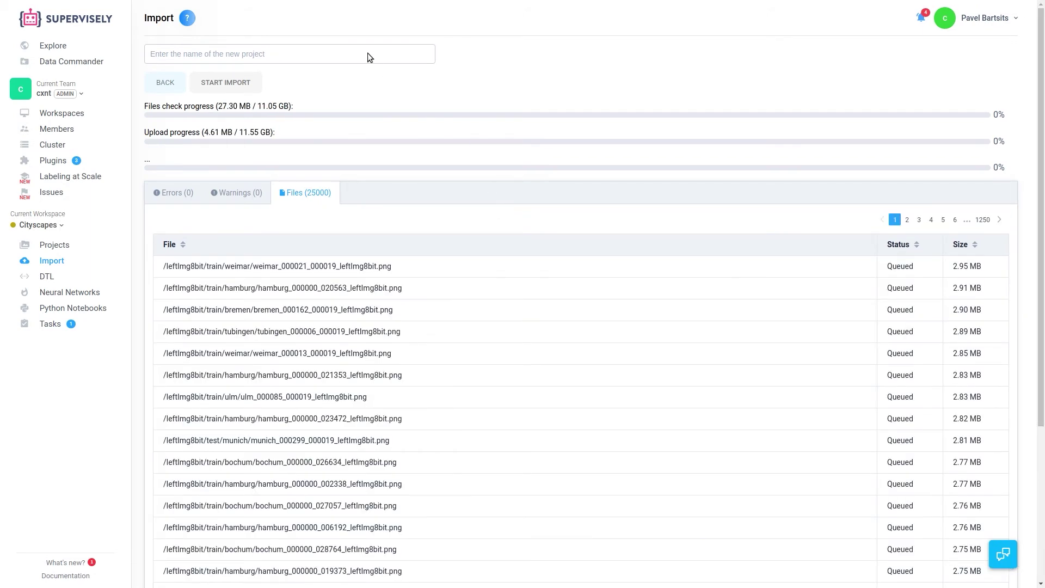
Name the new project "Cityscapes Dataset" and start the import
{"action": "left_click", "coordinate": [173, 54]}
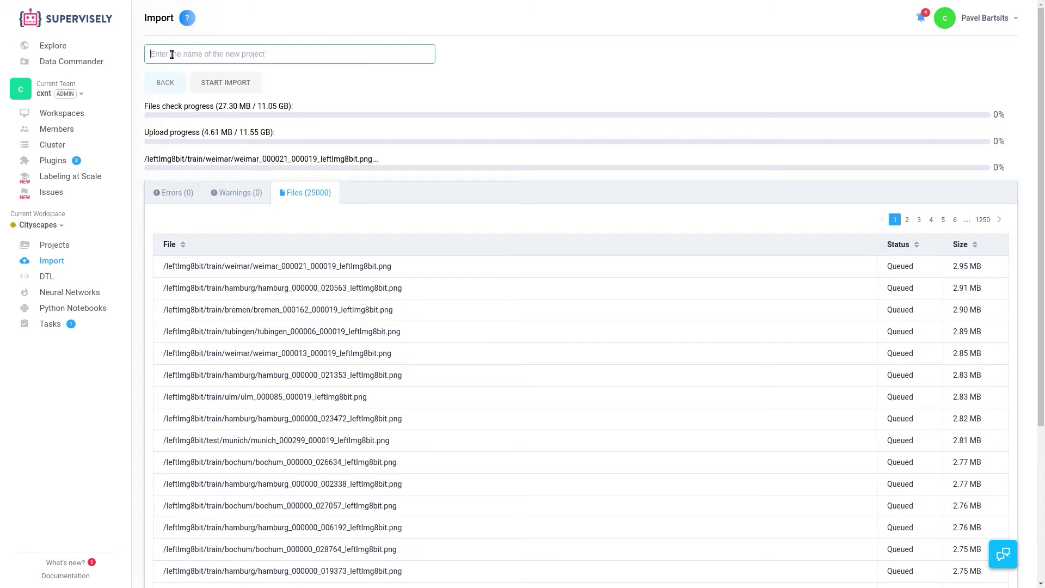
{"action": "type", "text": "C"}
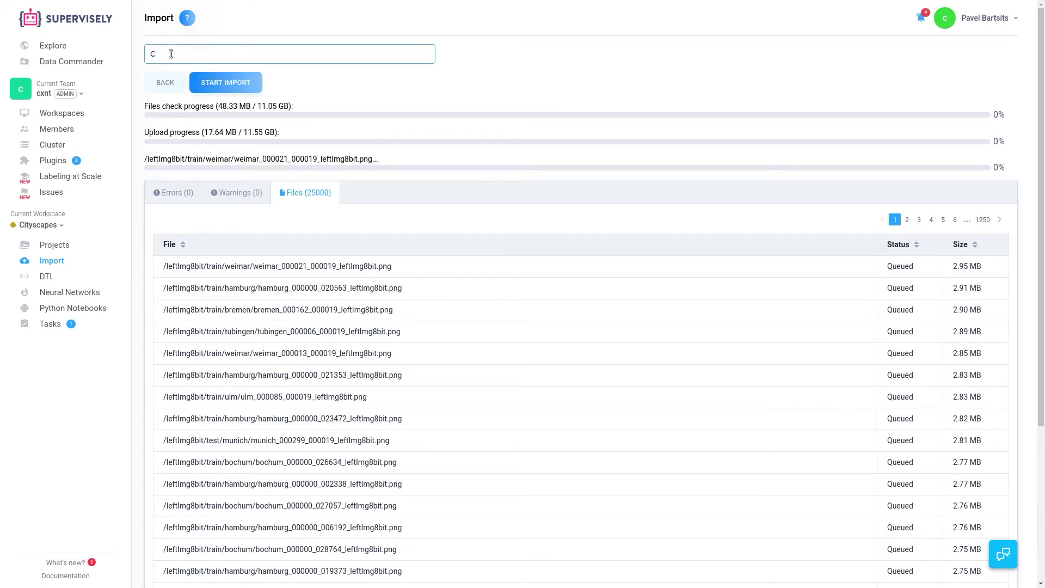
{"action": "type", "text": "ityscapes Dataset"}
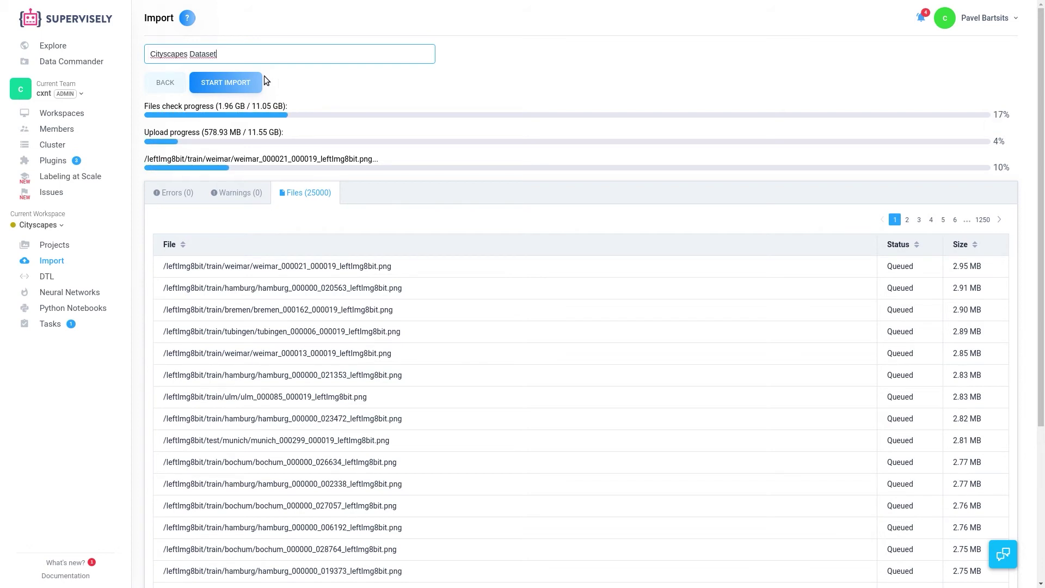
{"action": "left_click", "coordinate": [224, 82]}
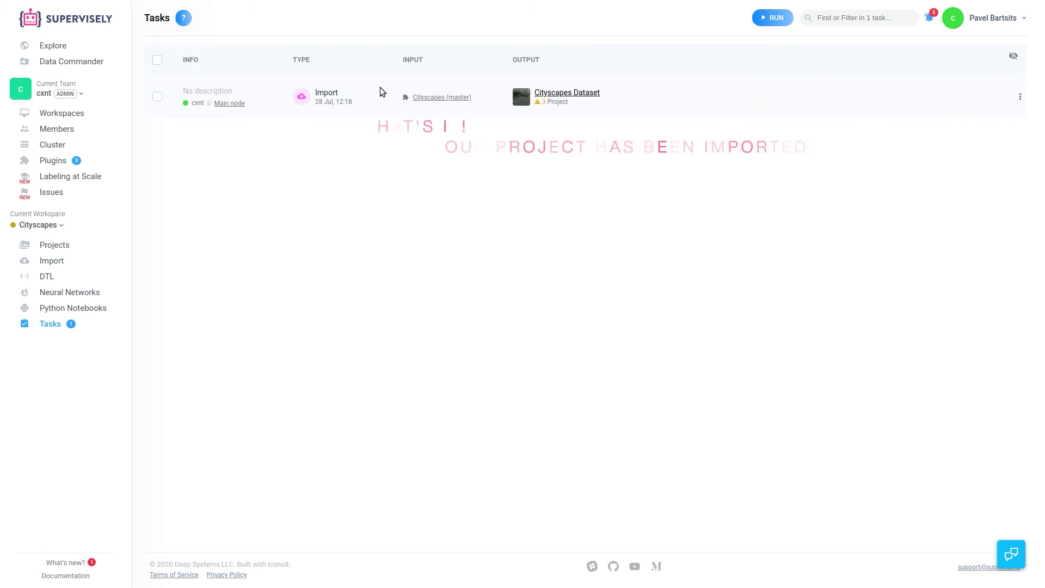
Open the imported Cityscapes Dataset project from the import task's output and open its tubingen dataset
{"action": "key", "text": "F11"}
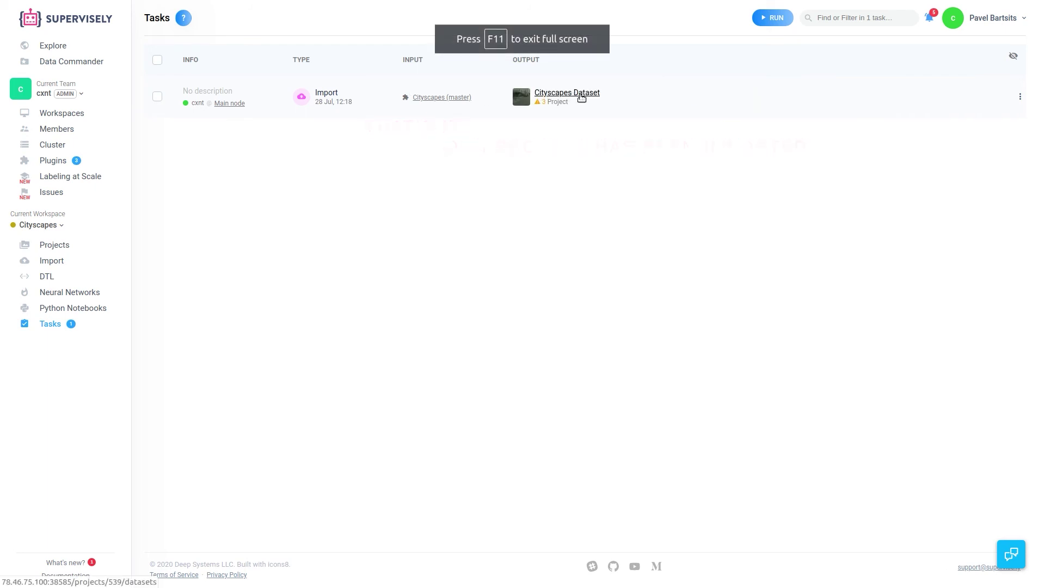
{"action": "left_click", "coordinate": [580, 94]}
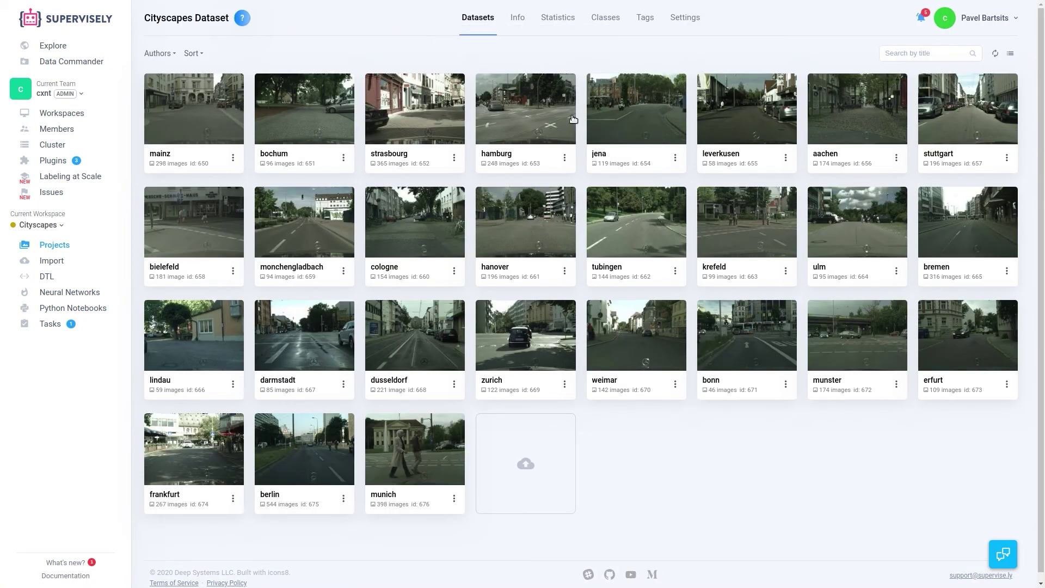
{"action": "left_click", "coordinate": [612, 235]}
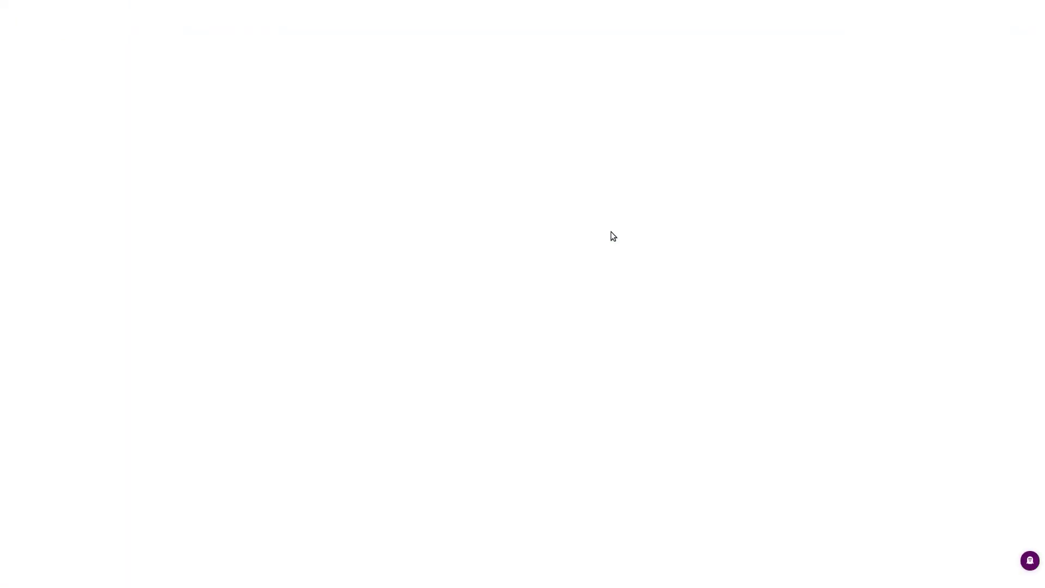